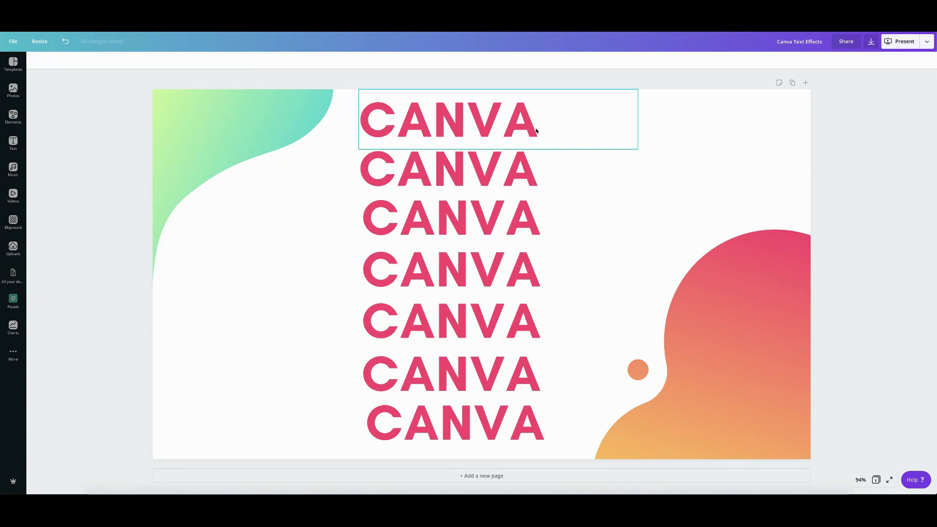
Apply the Shadow text effect to the first CANVA line and set its offset to 57
left_click(535, 130)
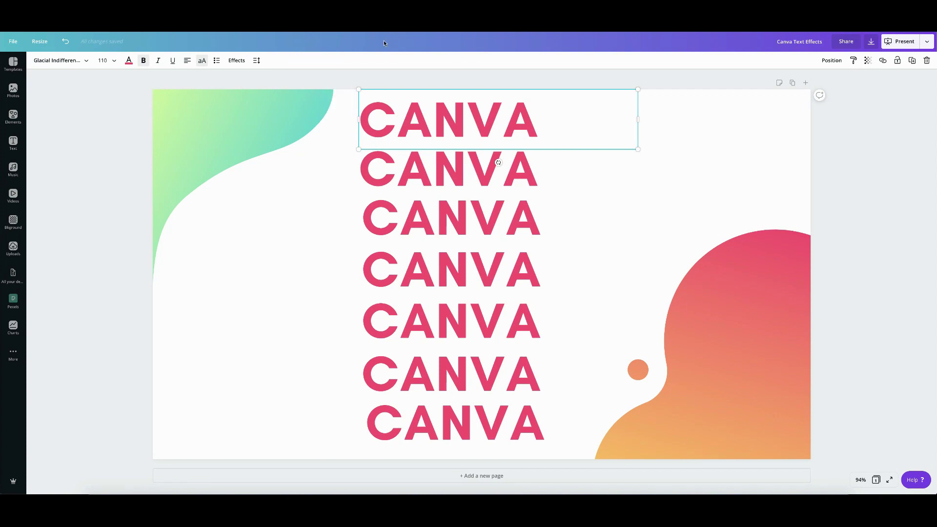
left_click(238, 62)
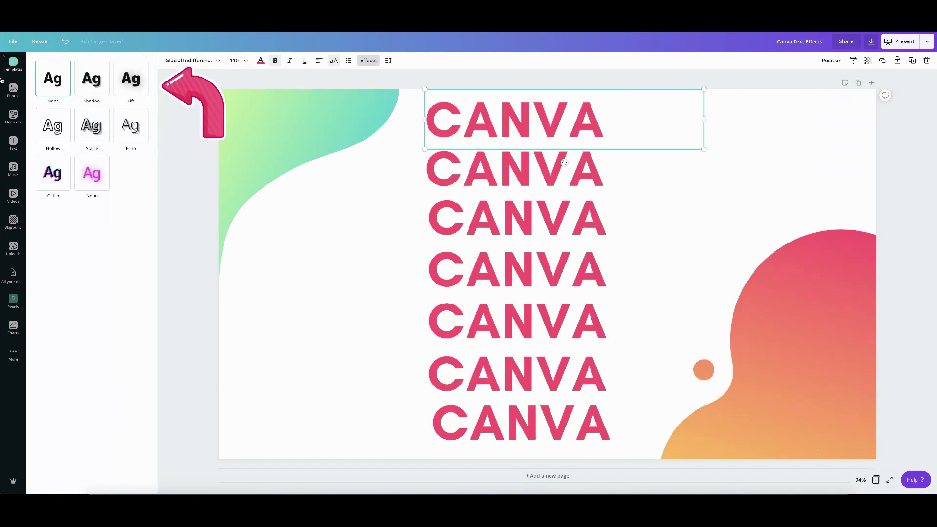
left_click(97, 92)
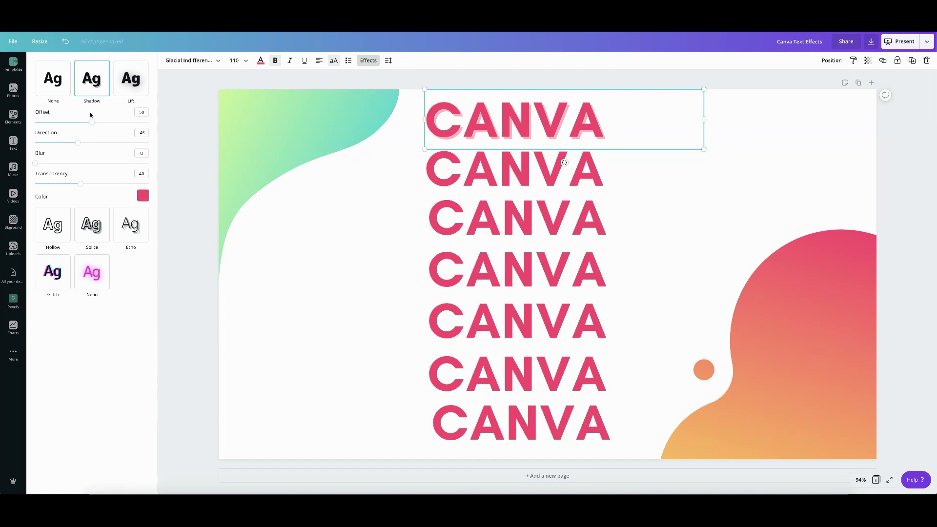
left_click_drag(93, 126, 45, 124)
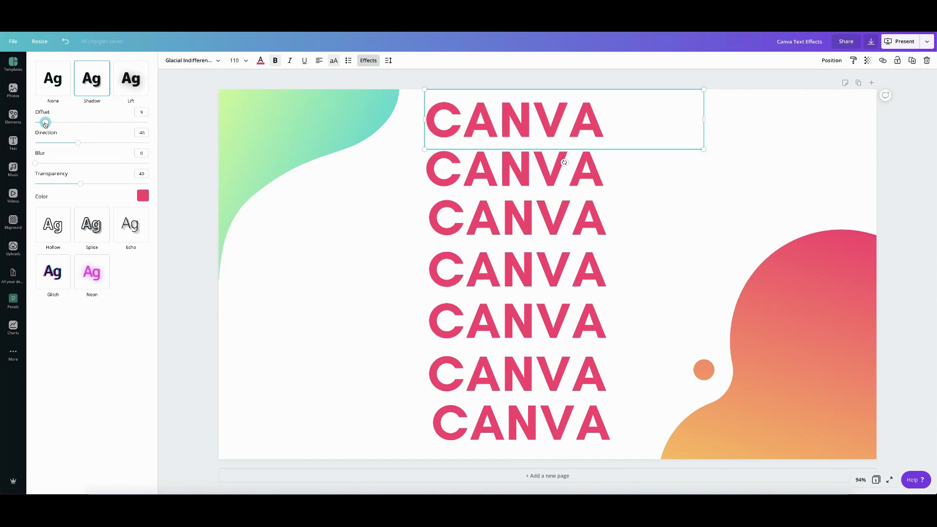
left_click_drag(46, 124, 100, 127)
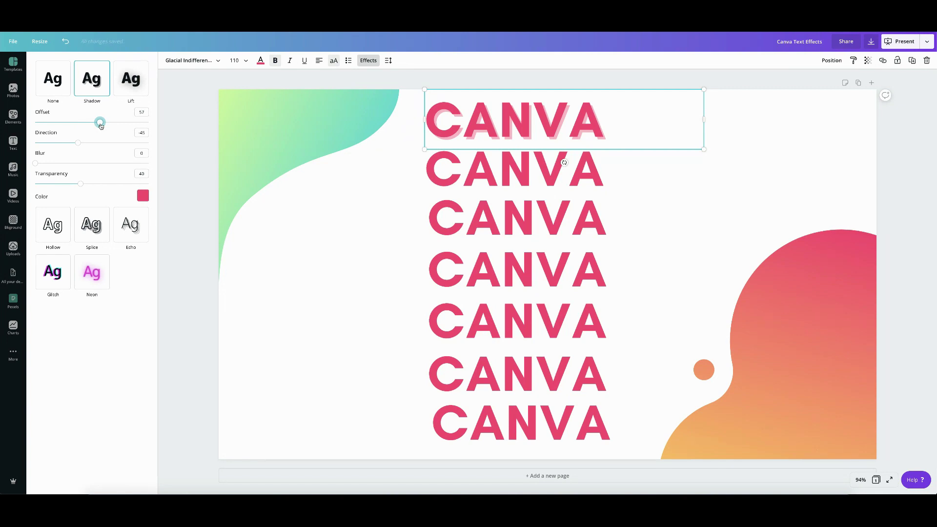
Set the first line's shadow direction to -95 and its blur to 16
left_click(861, 481)
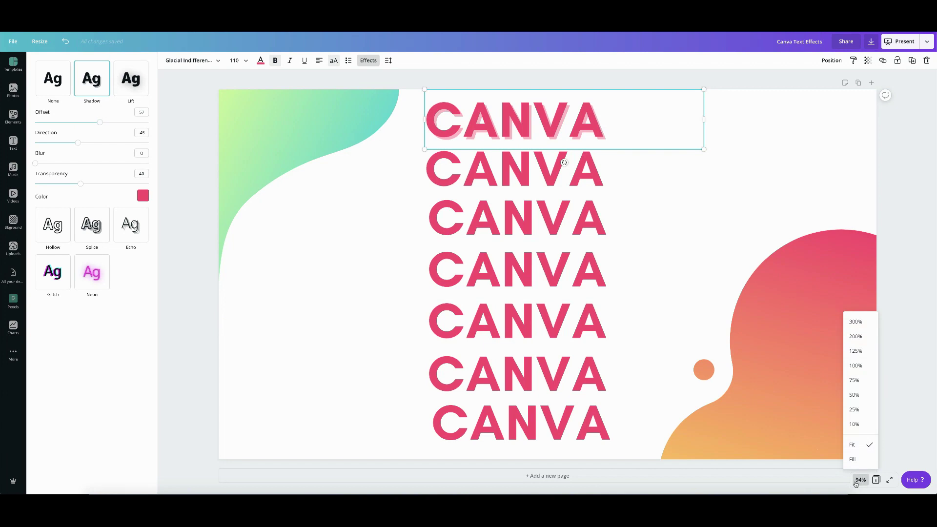
left_click(868, 352)
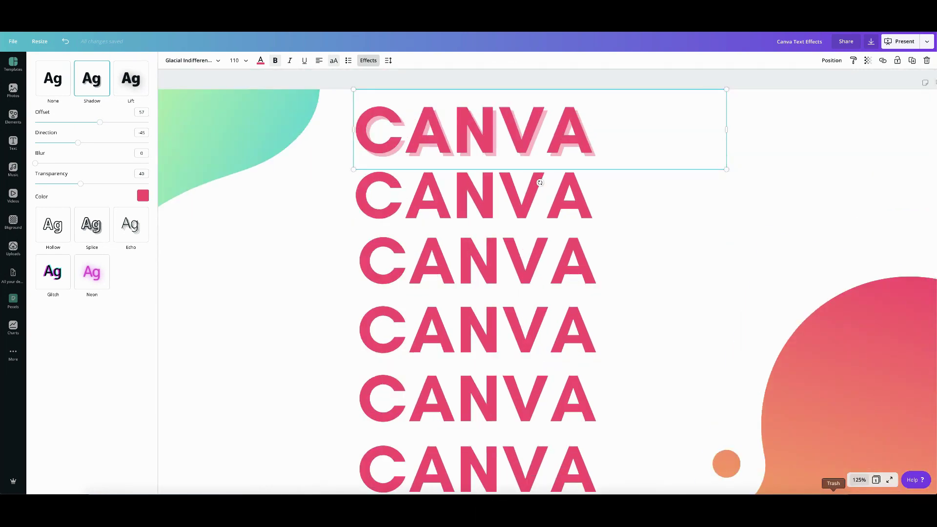
left_click(860, 480)
left_click(866, 338)
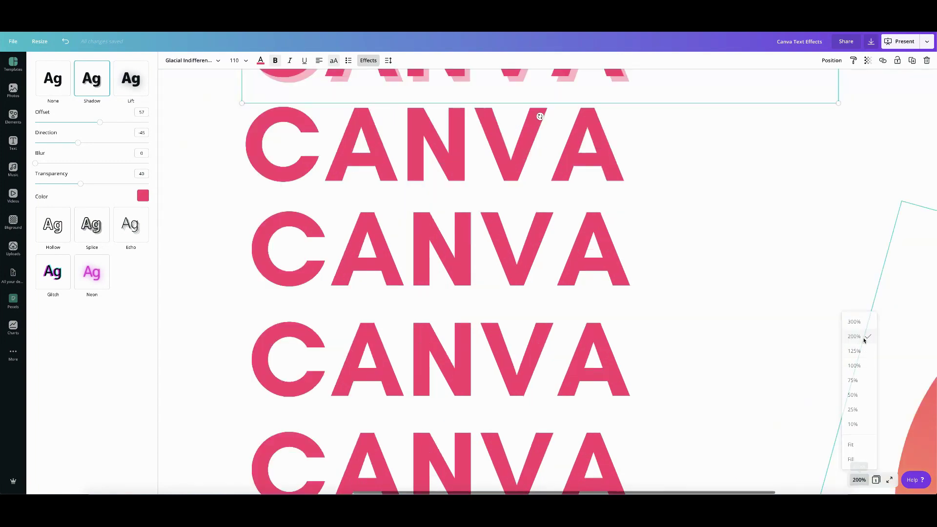
scroll(716, 236, "up", 2)
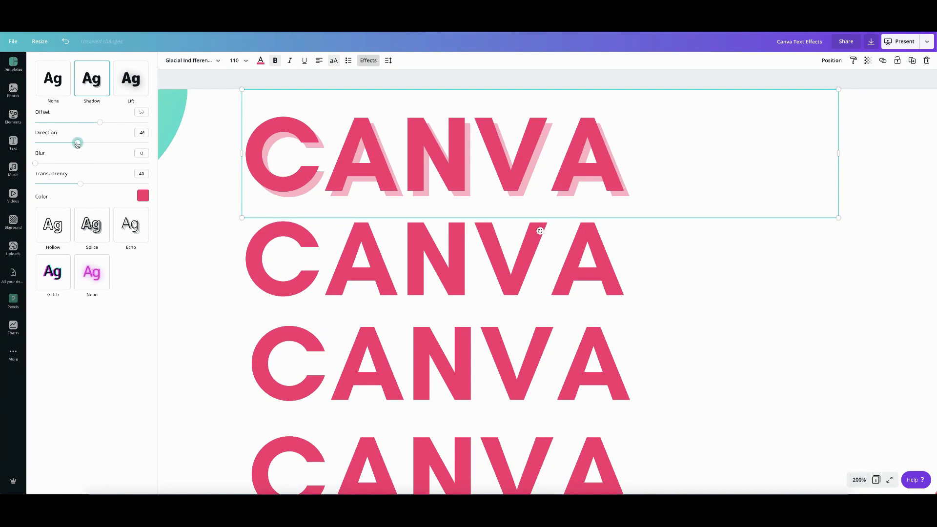
left_click_drag(76, 143, 53, 166)
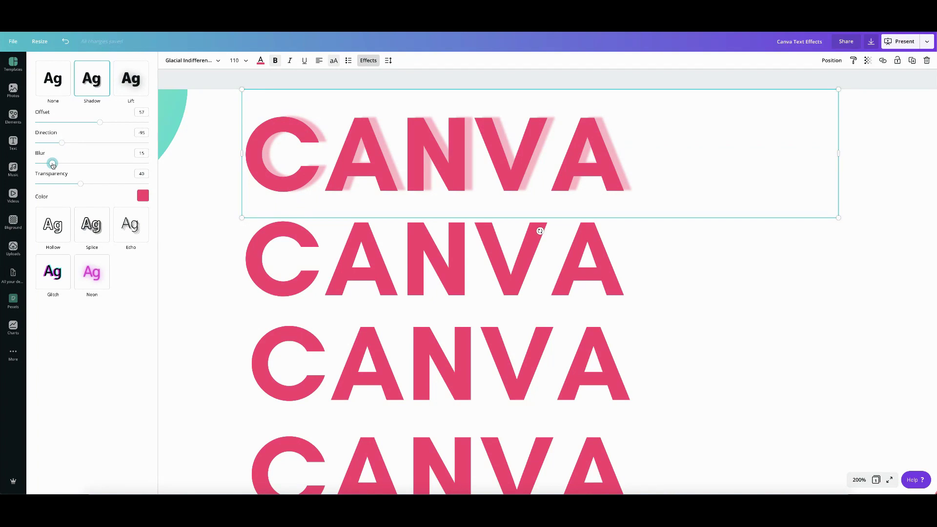
left_click_drag(52, 164, 108, 166)
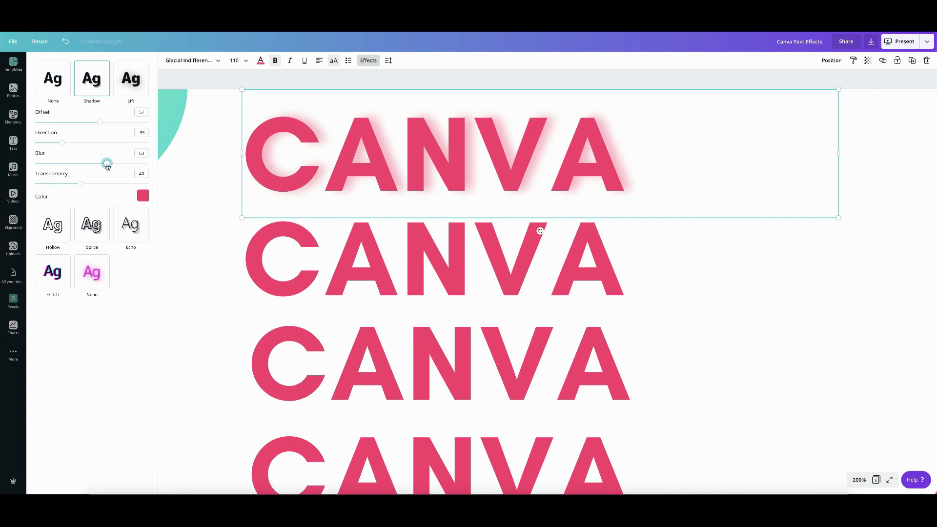
left_click_drag(107, 166, 53, 163)
Set the first line's shadow transparency to 31 and its shadow color to black from the document colors
left_click_drag(81, 184, 70, 184)
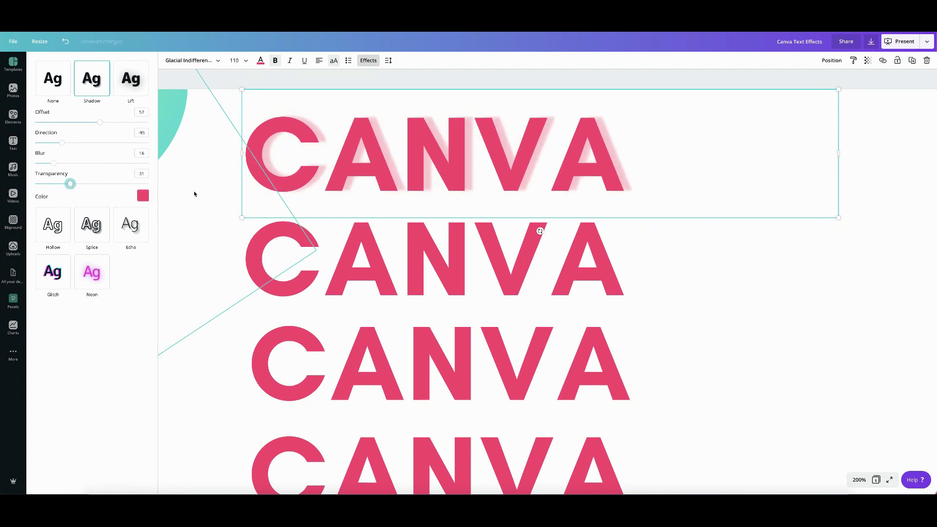
left_click(140, 195)
left_click(64, 259)
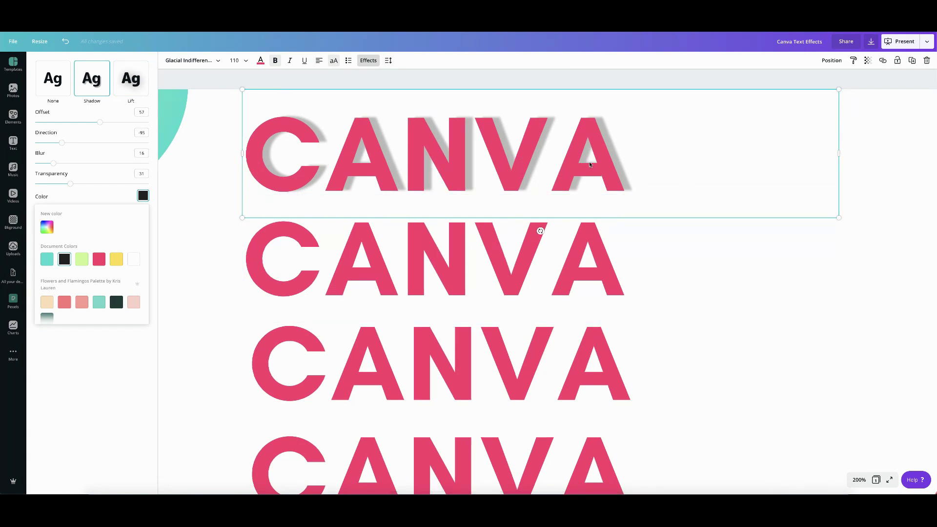
Apply the Lift effect to the second CANVA line with an intensity of 40
left_click(612, 277)
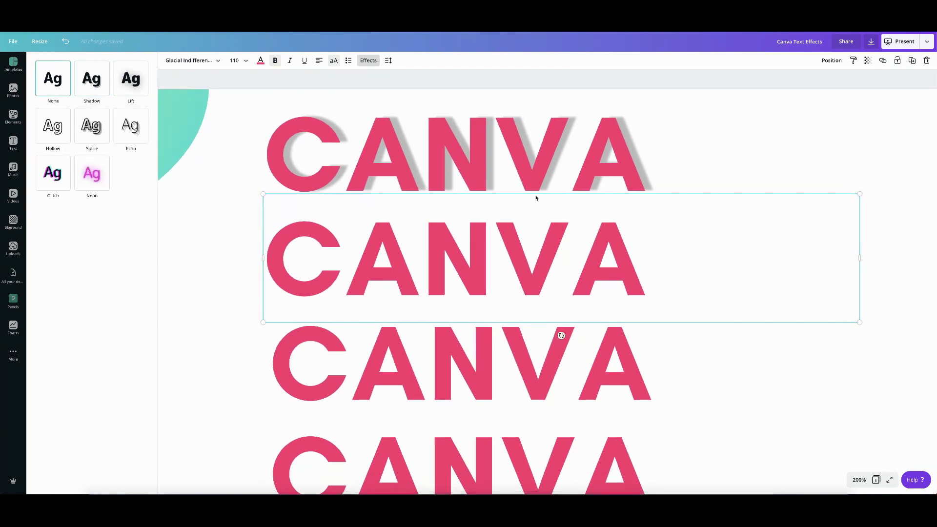
left_click(138, 87)
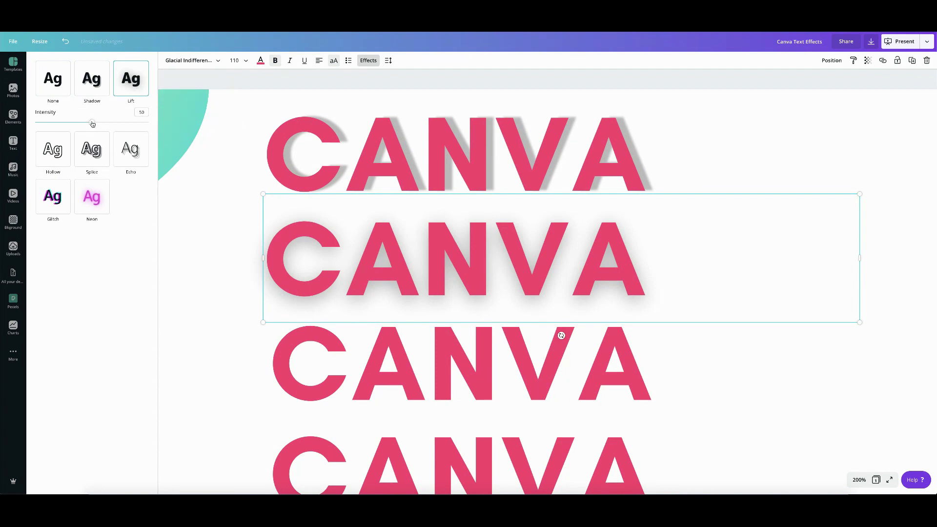
left_click_drag(92, 124, 152, 126)
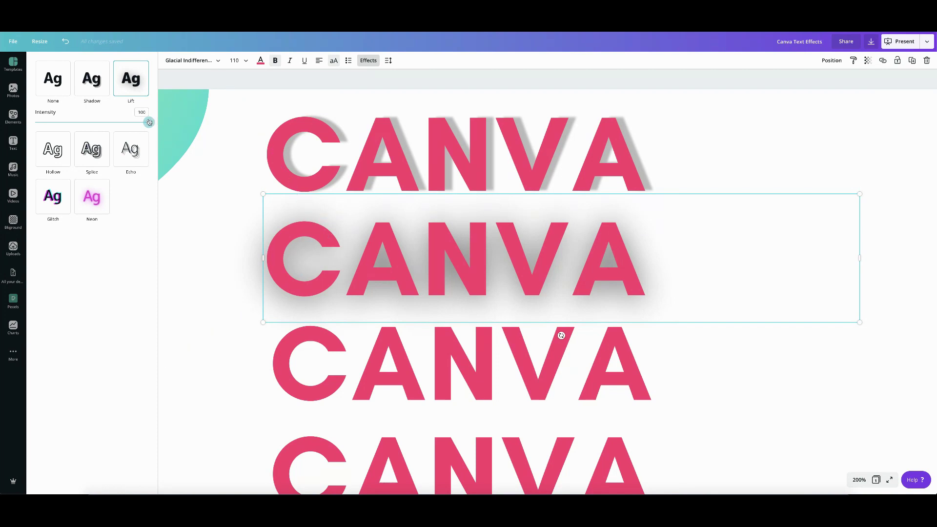
left_click_drag(149, 122, 72, 128)
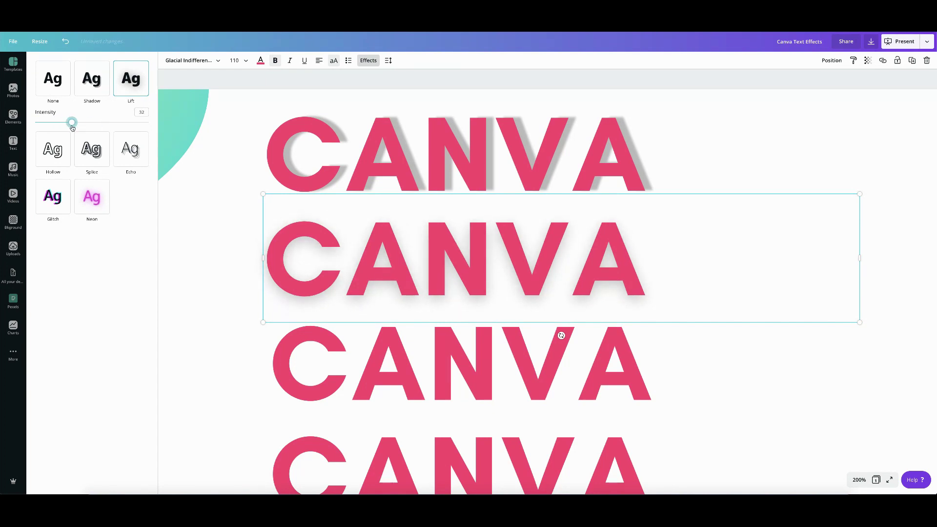
left_click_drag(75, 128, 81, 129)
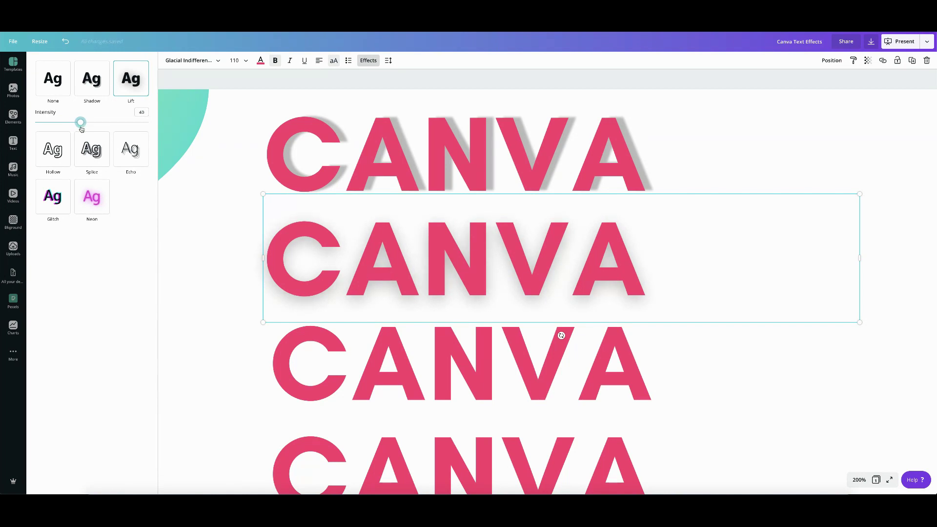
Apply the Hollow effect to the third CANVA line with a thickness of 31
scroll(799, 272, "down", 3)
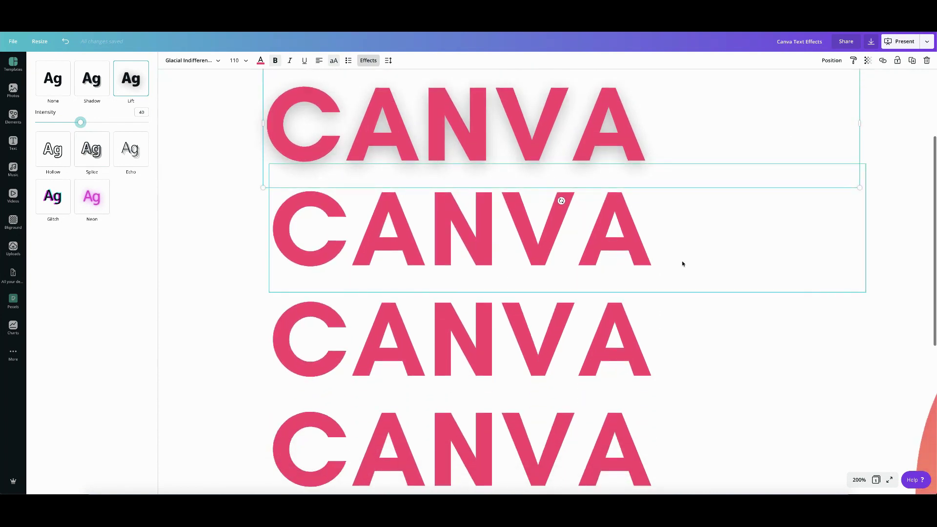
left_click(667, 266)
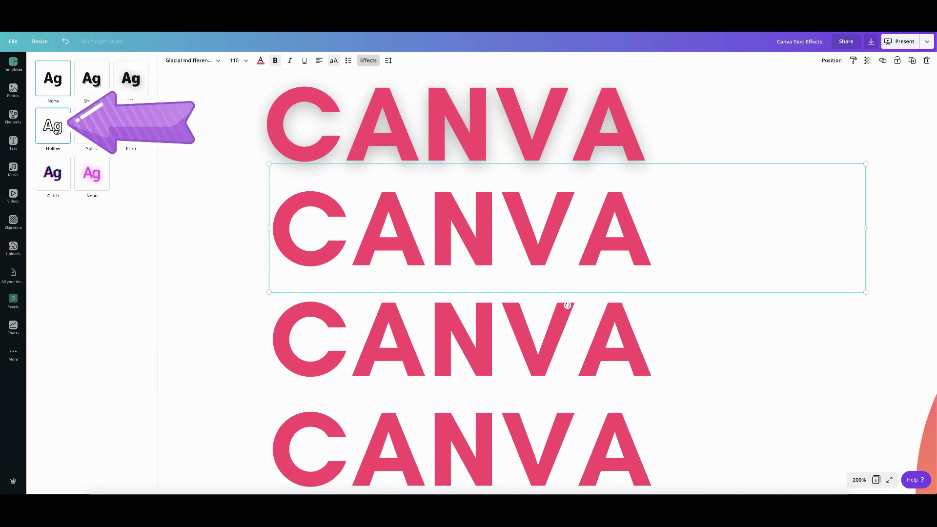
left_click(55, 131)
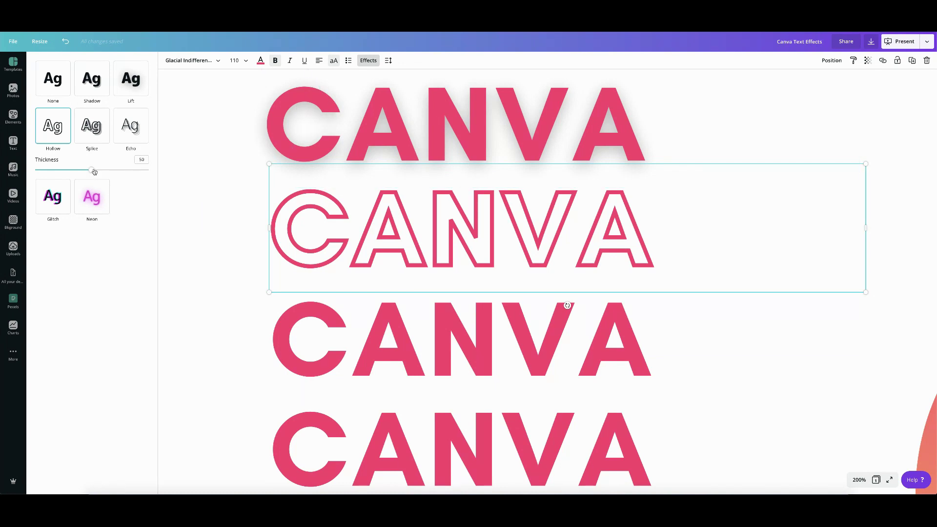
left_click_drag(94, 171, 61, 170)
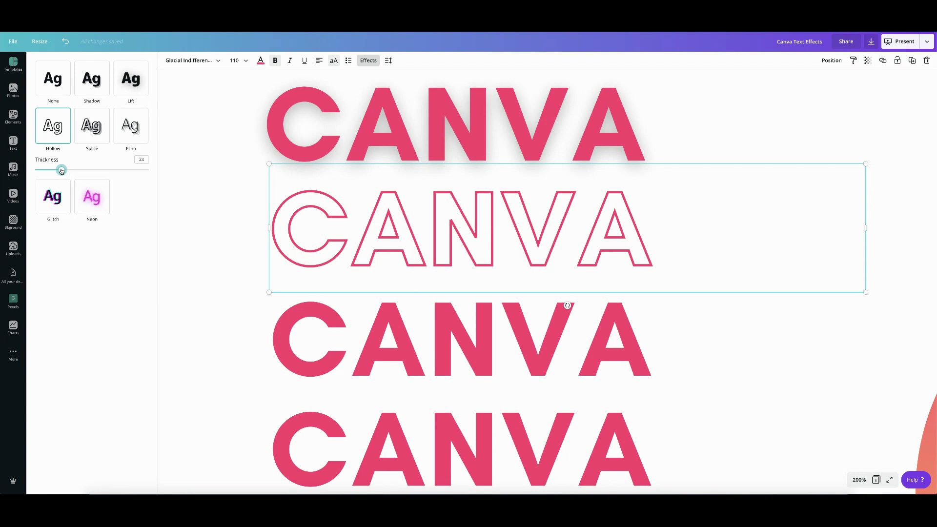
left_click_drag(61, 170, 51, 171)
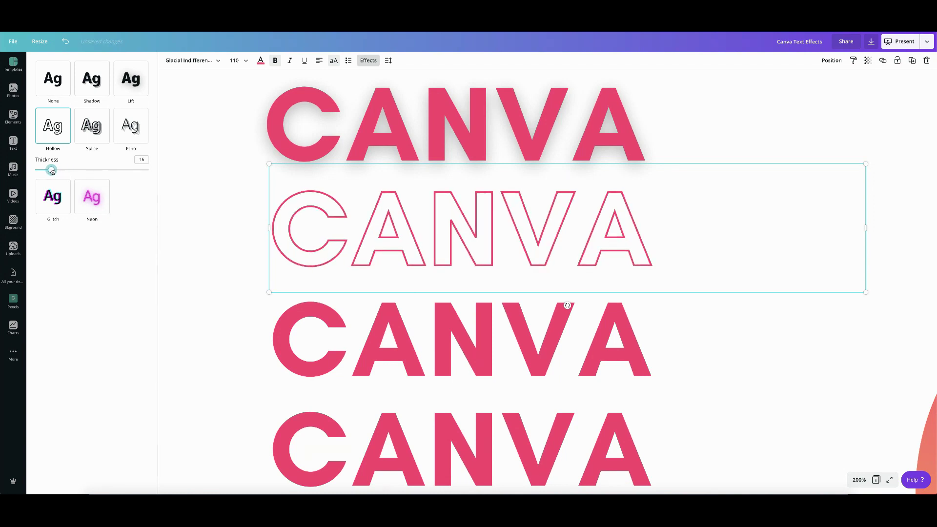
left_click_drag(51, 170, 144, 173)
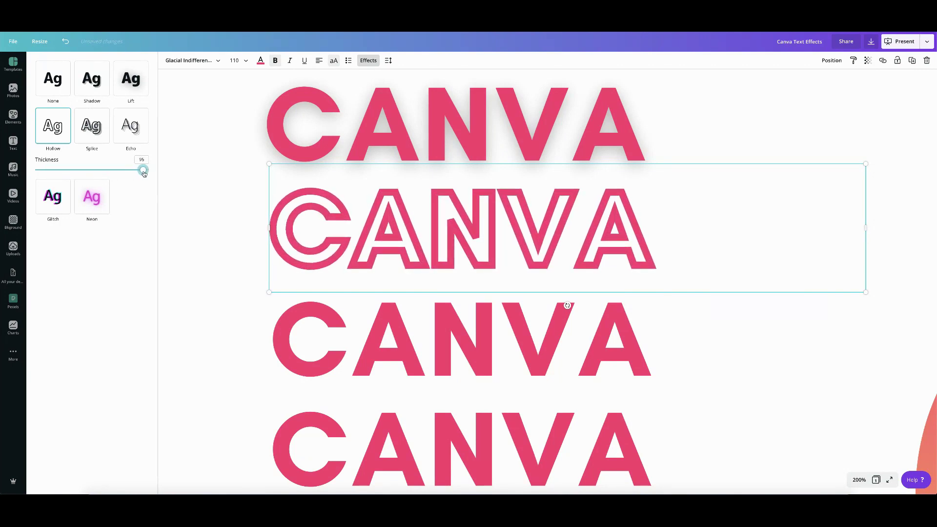
left_click_drag(144, 173, 70, 174)
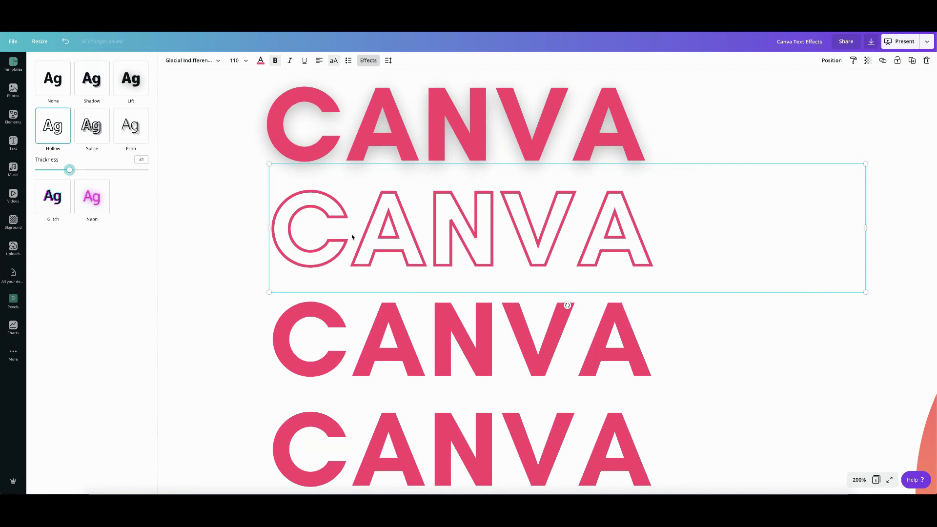
Apply the Splice effect to the fourth CANVA line with thickness 36, offset 34 and direction -40
scroll(352, 237, "down", 3)
left_click(562, 246)
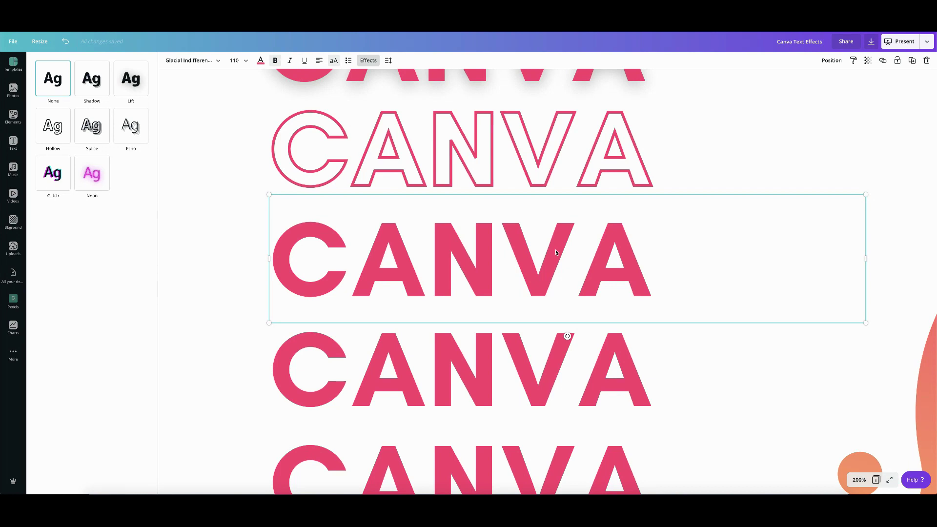
left_click(89, 136)
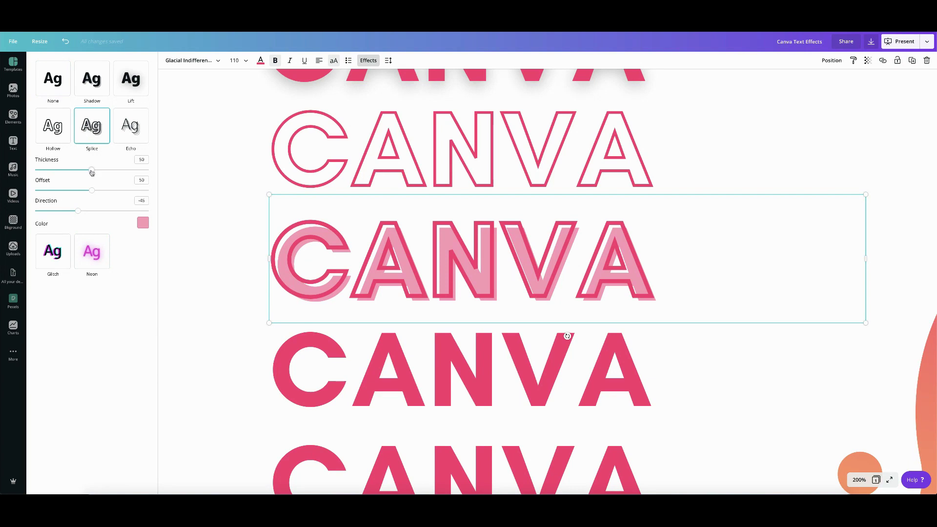
left_click_drag(92, 171, 75, 171)
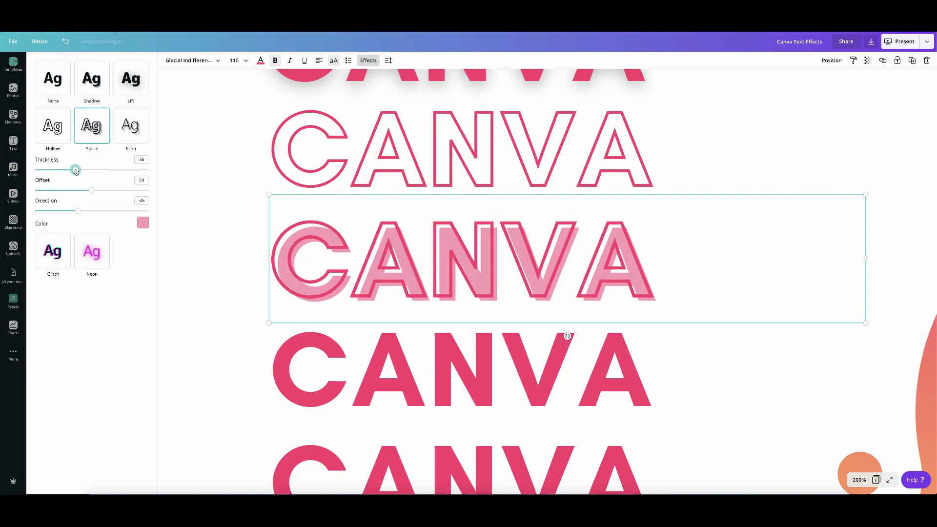
mouse_move(92, 190)
left_mouse_down()
mouse_move(71, 189)
mouse_move(108, 190)
mouse_move(77, 191)
mouse_move(97, 195)
left_mouse_up()
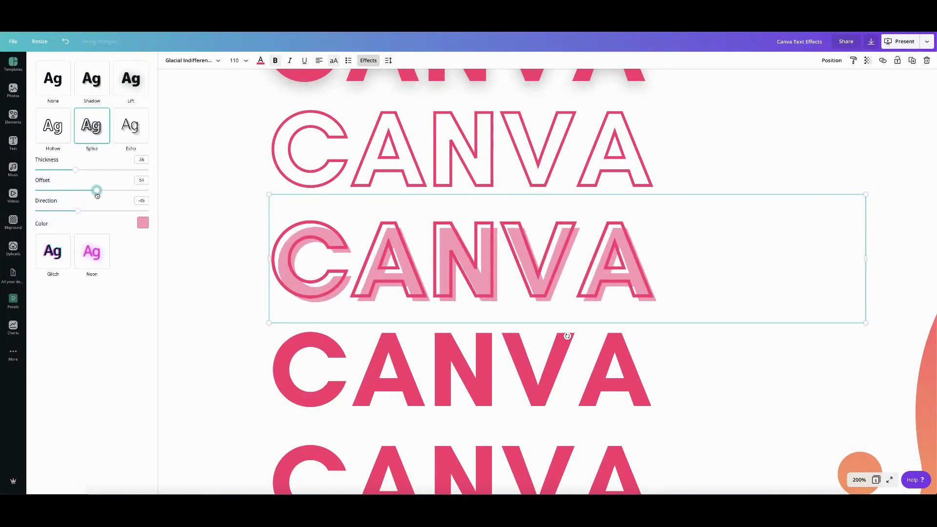
left_click_drag(97, 195, 80, 212)
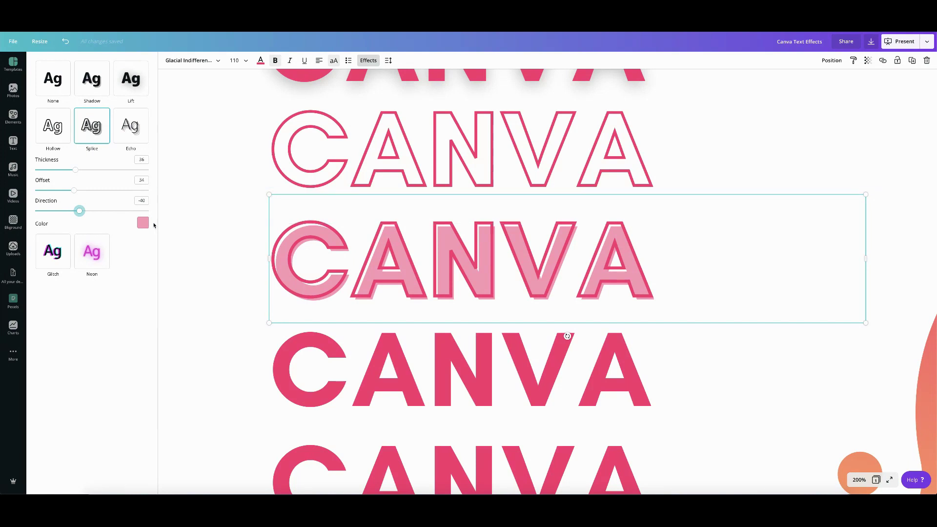
Set the fourth line's Splice color to black from the document colors and the text's transparency to 100
left_click(144, 224)
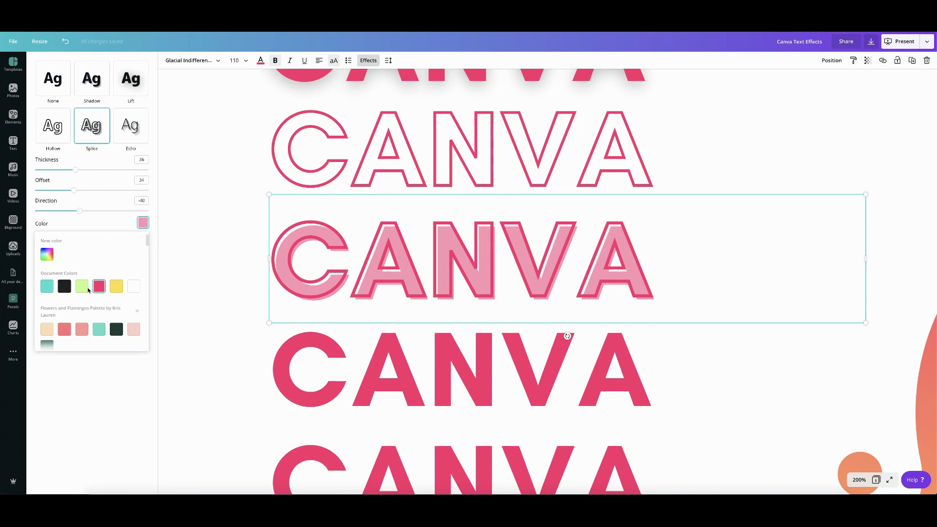
left_click(67, 289)
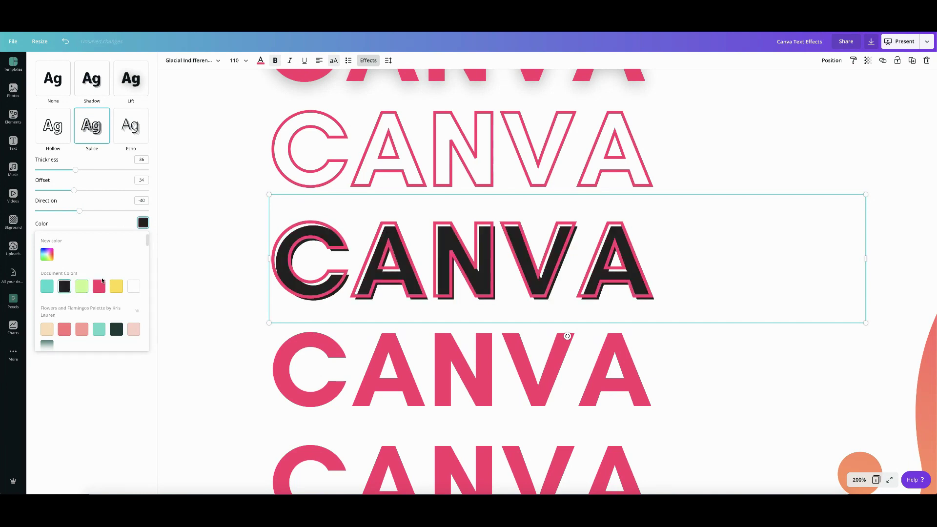
left_click(867, 61)
mouse_move(845, 79)
left_mouse_down()
mouse_move(824, 82)
mouse_move(846, 81)
left_mouse_up()
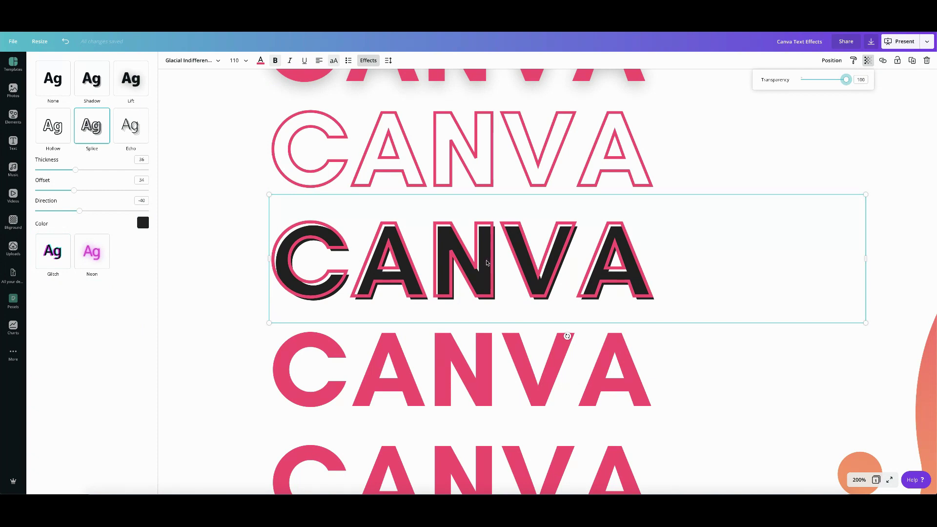
Set the Splice color of the fourth CANVA line to a custom light gray, #b8b4b4
left_click(143, 223)
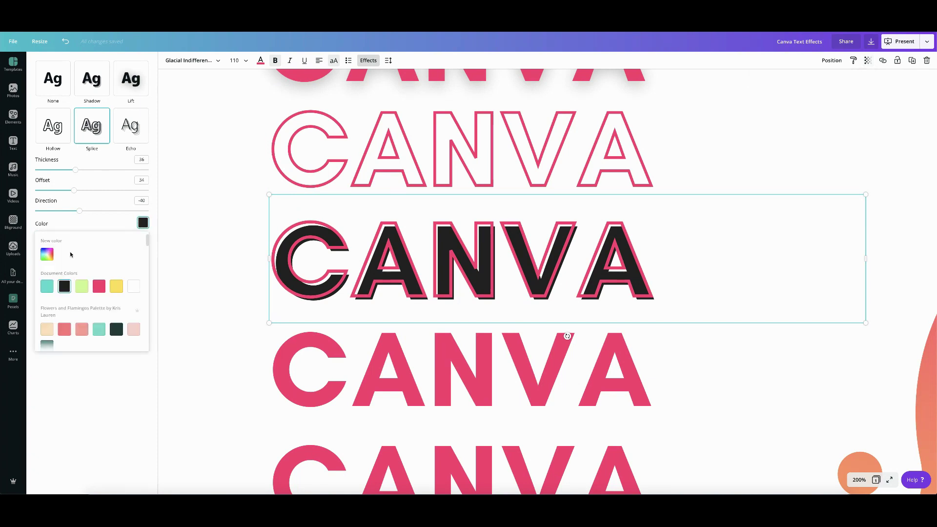
left_click(46, 254)
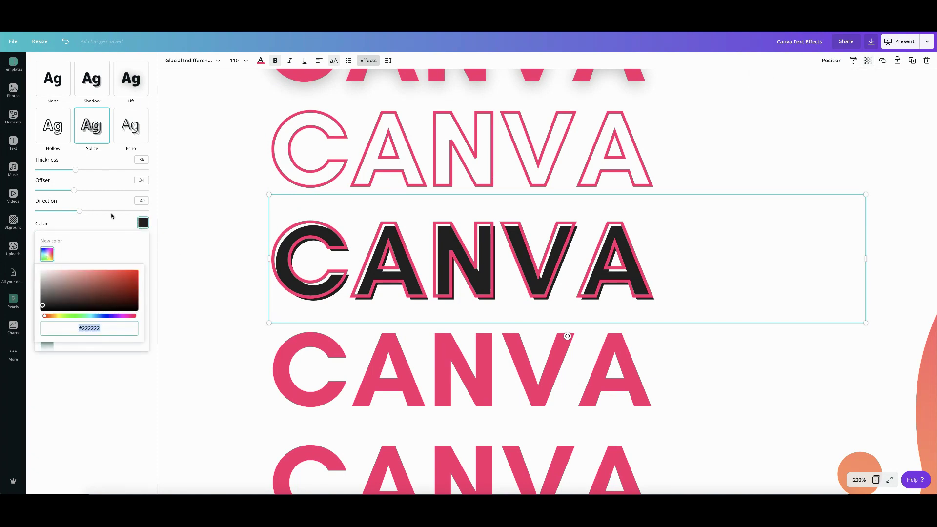
left_click(45, 293)
left_click_drag(46, 293, 43, 281)
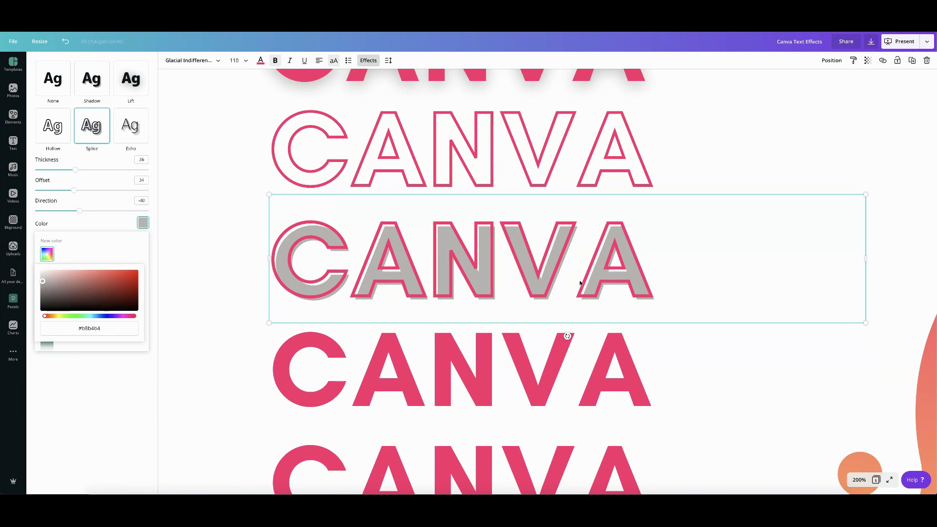
Apply the Echo effect to the fifth CANVA line with offset 54 and direction -38
scroll(579, 283, "down", 3)
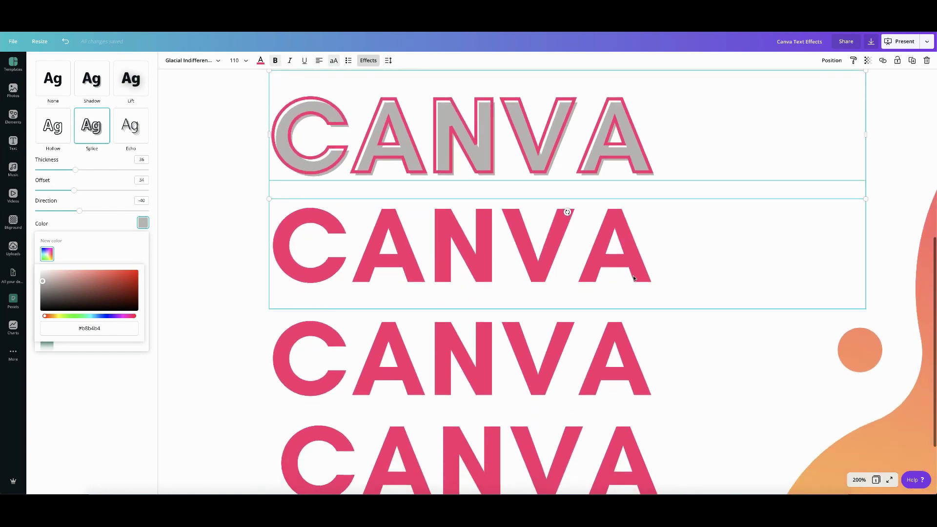
left_click(473, 256)
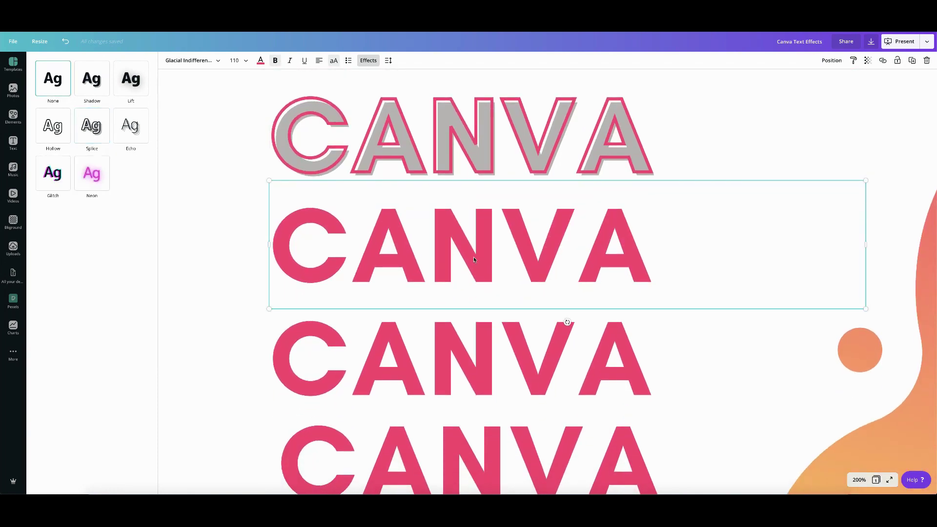
left_click(132, 136)
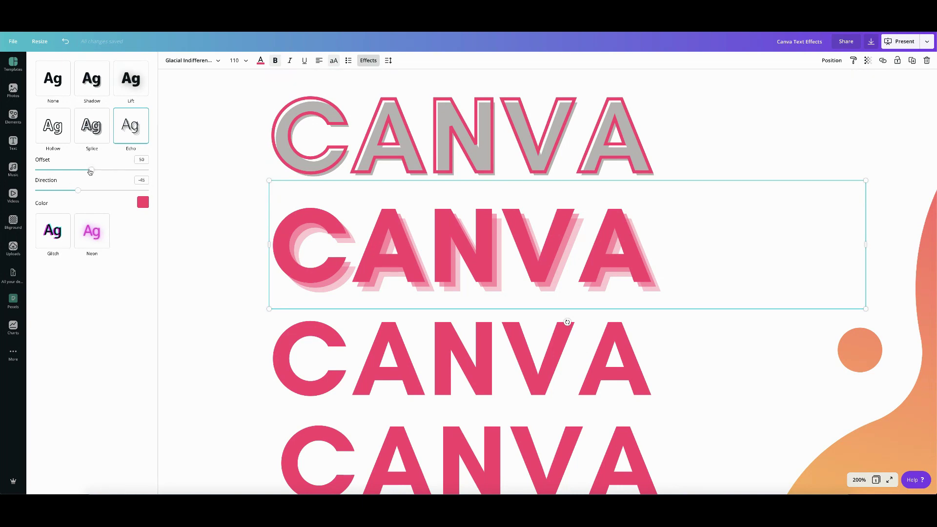
left_click_drag(90, 171, 80, 190)
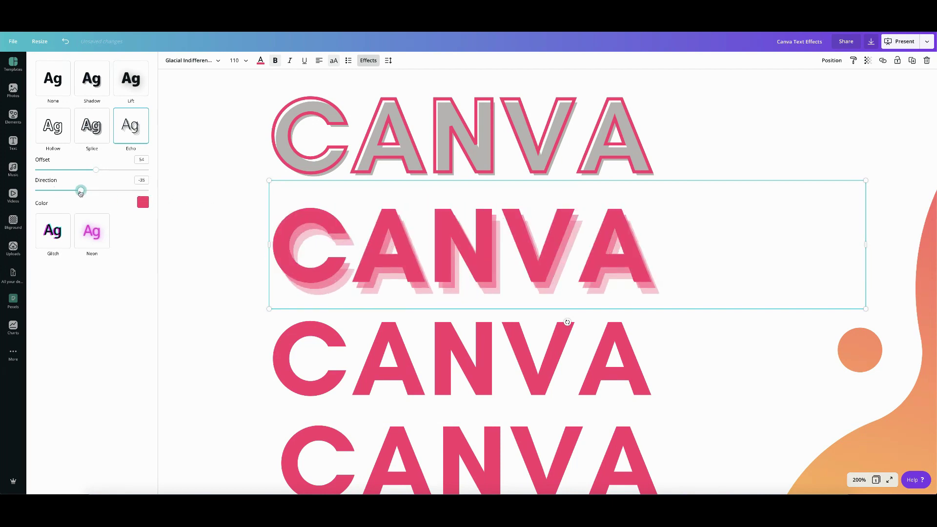
Try light green as the fifth line's Echo color, and finally set it to black from the document colors
left_click(143, 202)
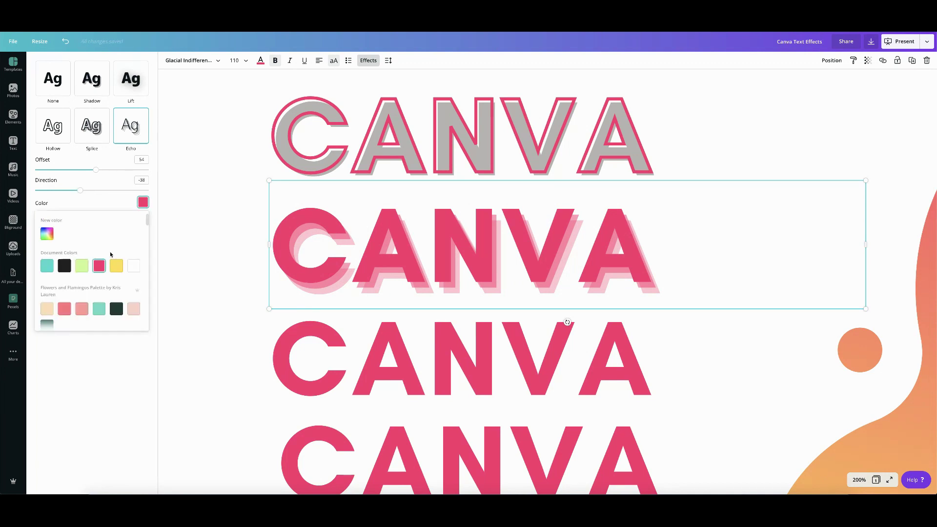
left_click(82, 266)
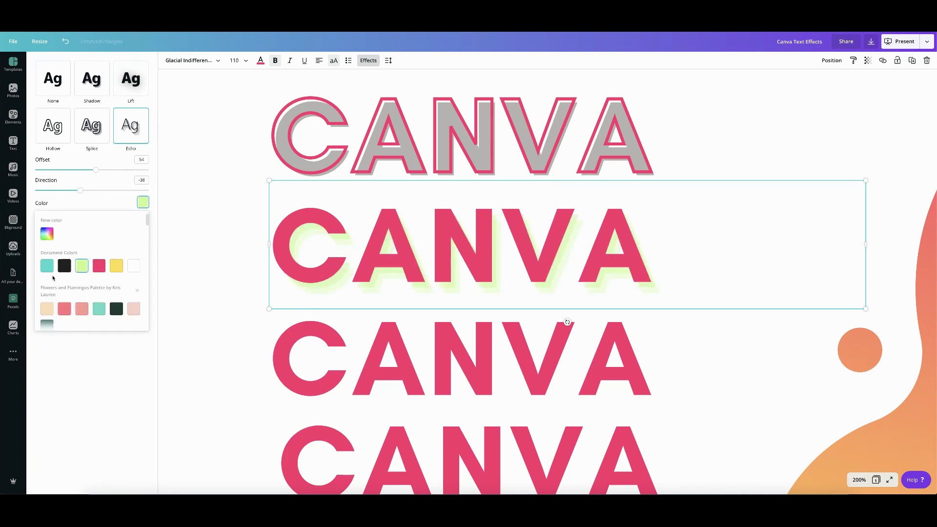
left_click(64, 266)
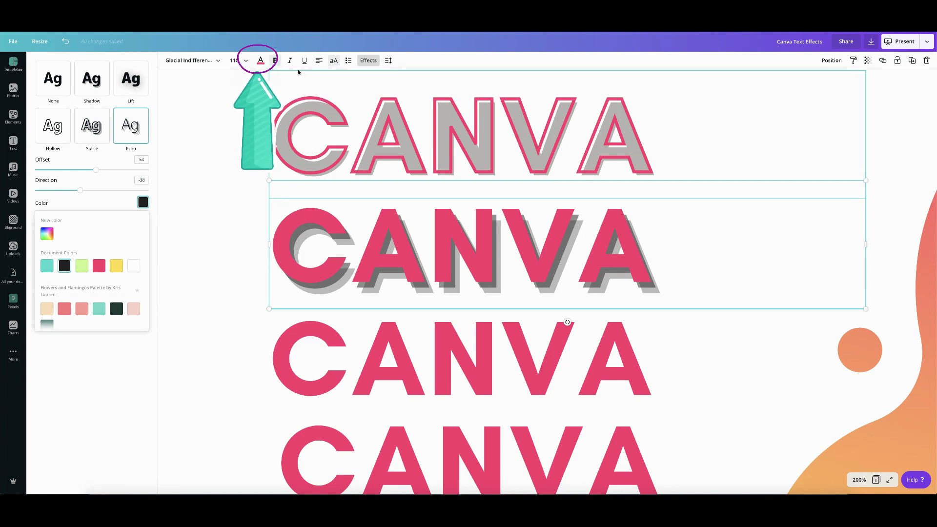
Apply the Glitch effect to the sixth CANVA line using the cyan and red color pair
scroll(457, 306, "down", 1)
left_click(458, 306)
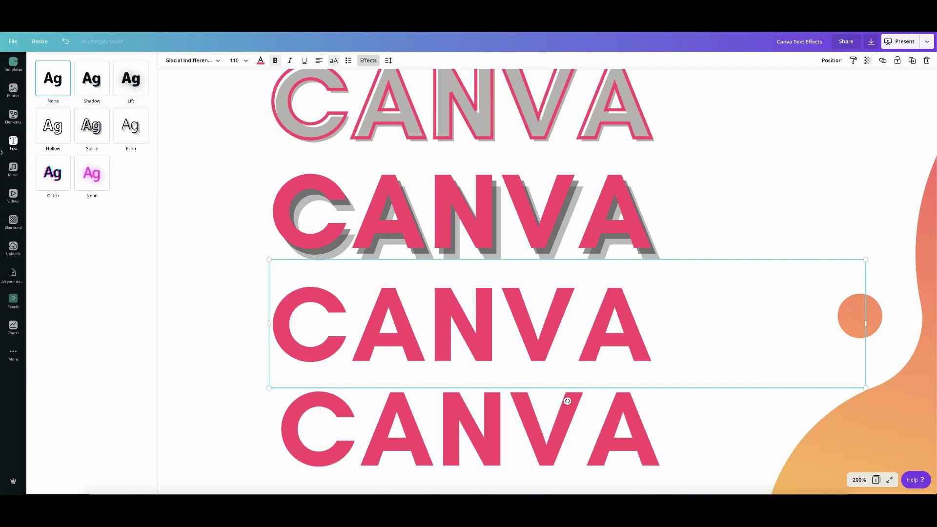
left_click(52, 172)
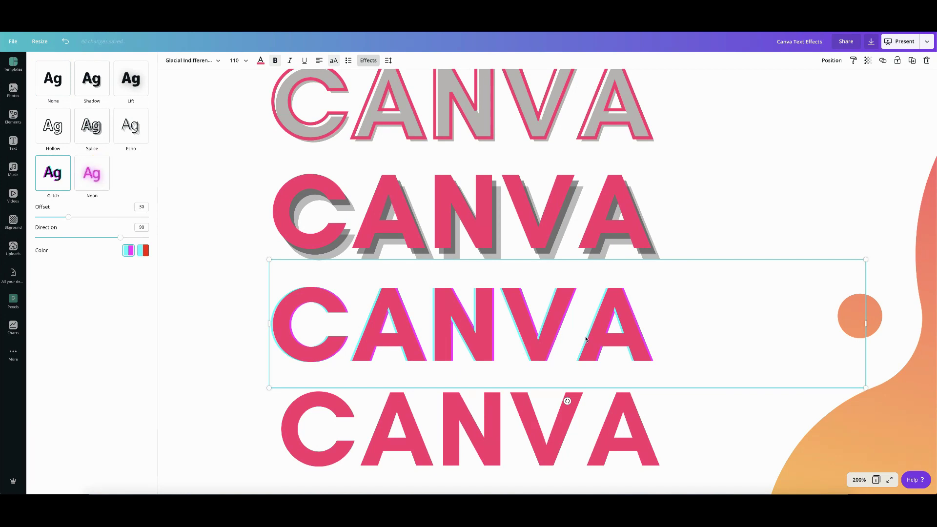
left_click(143, 251)
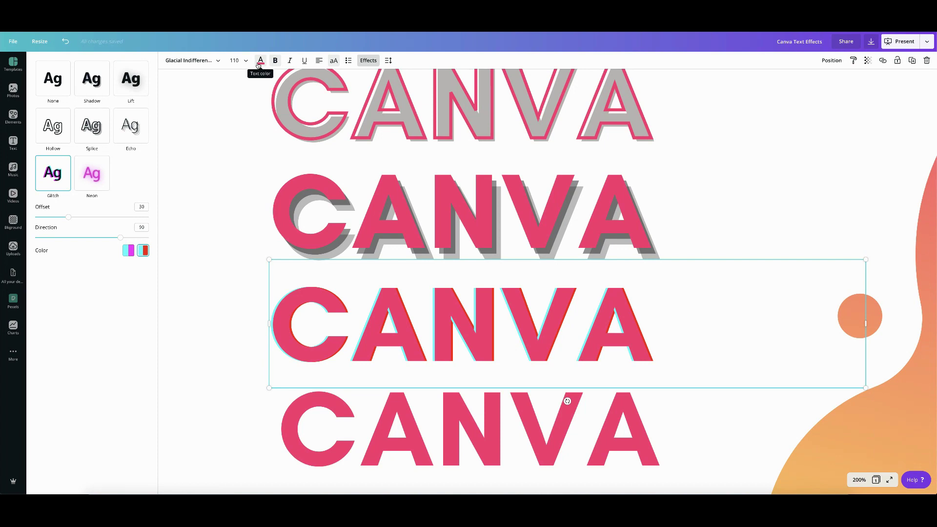
Recolor the sixth line's text dark green from the Flowers and Flamingos palette and set its Glitch offset to 44 and direction to 59
left_click(259, 62)
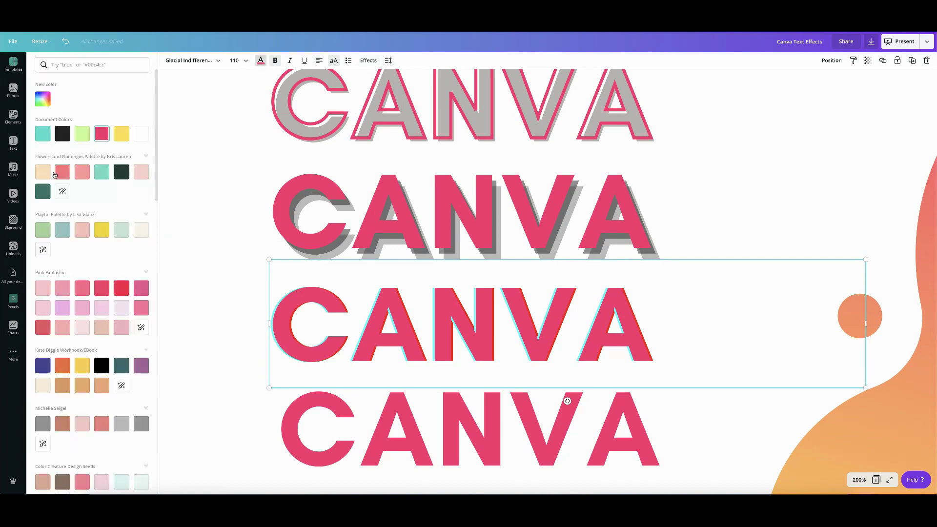
left_click(43, 192)
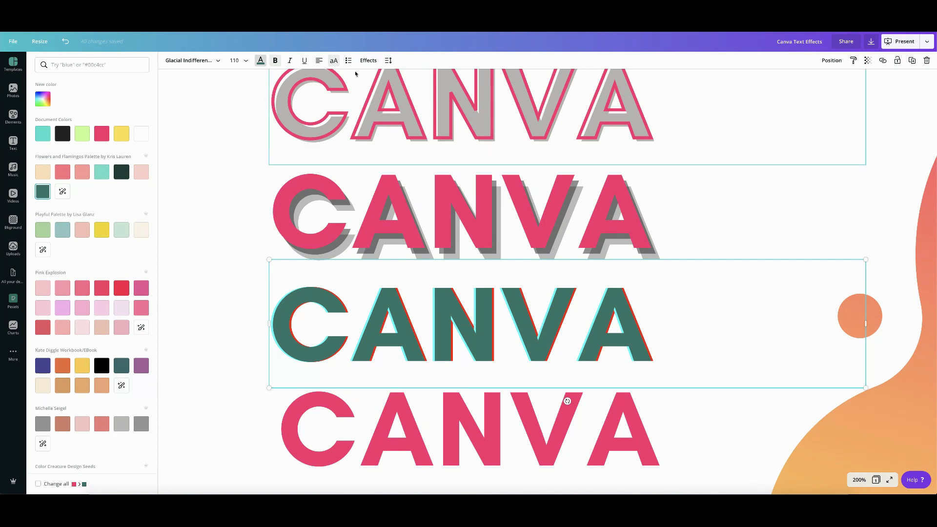
left_click(368, 60)
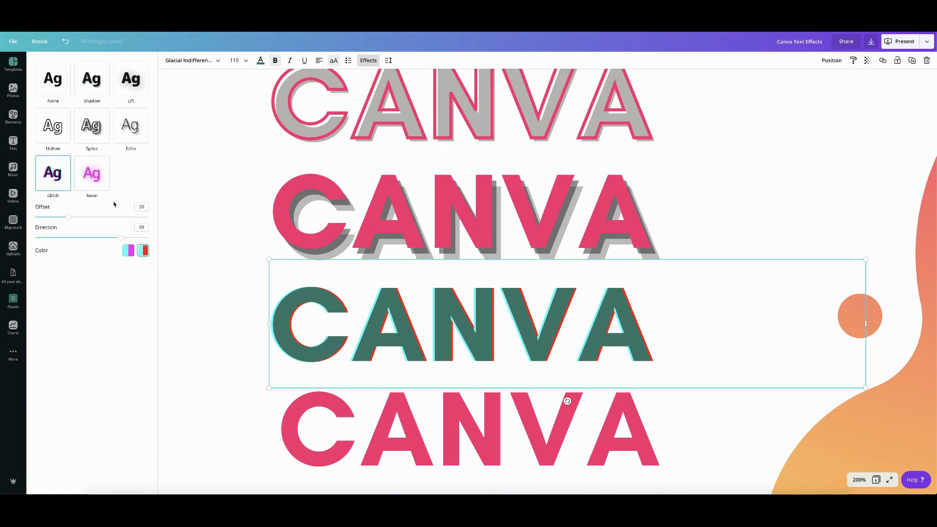
left_click_drag(69, 217, 110, 244)
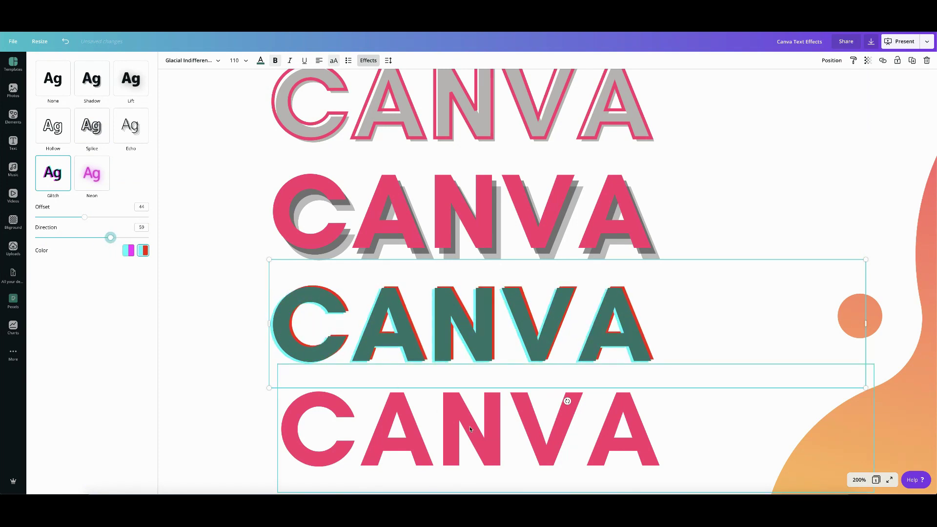
Apply the Neon effect to the last CANVA line, try intensity 100, and settle on 70
left_click(546, 448)
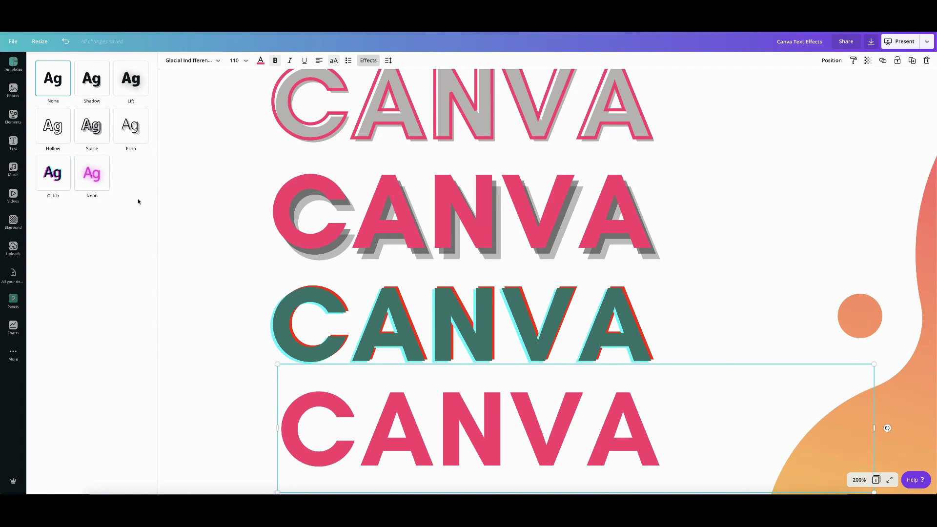
left_click(93, 176)
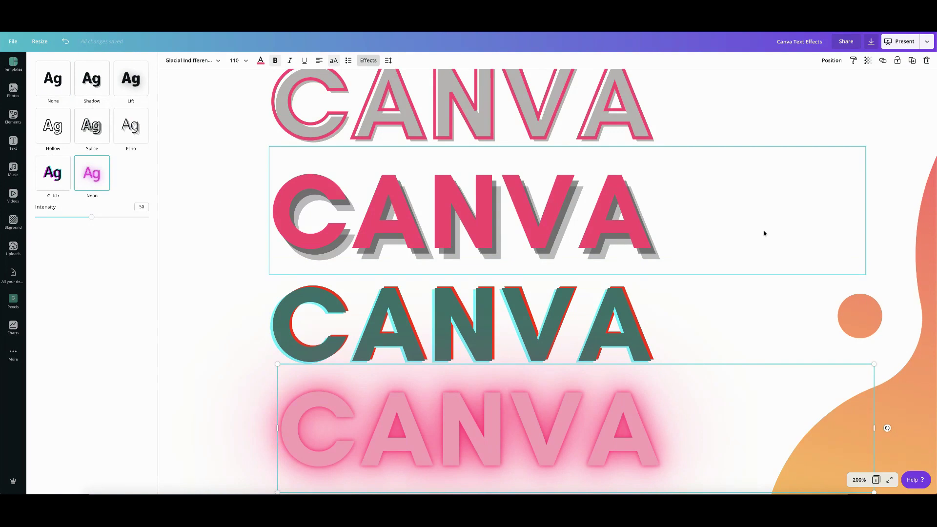
scroll(764, 233, "down", 1)
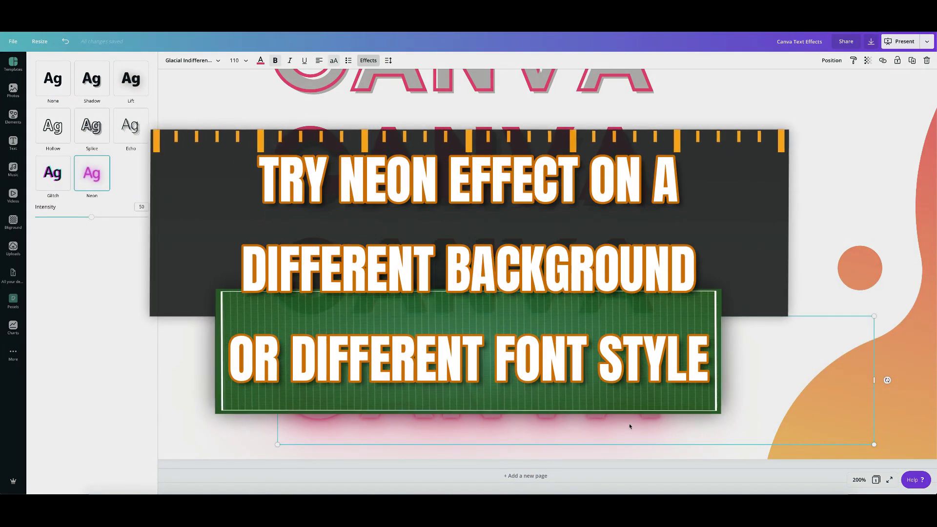
left_click_drag(92, 216, 214, 229)
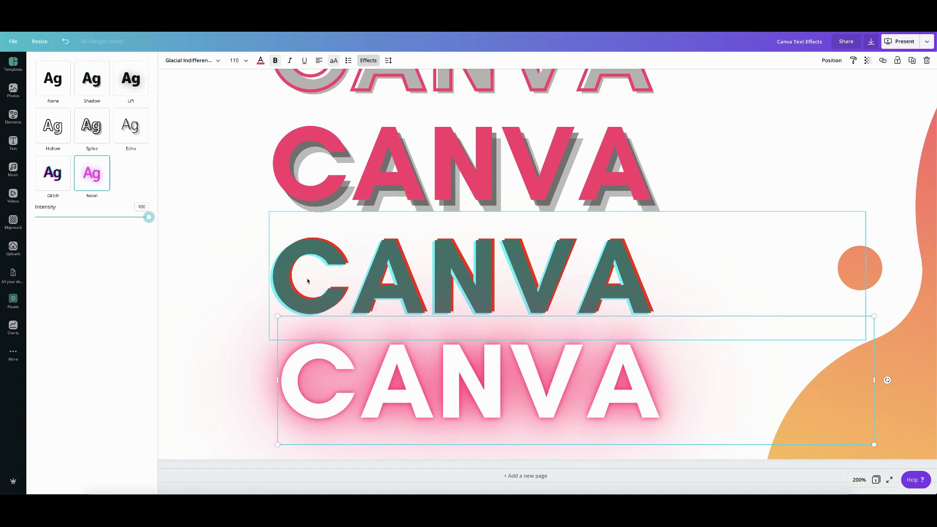
left_click_drag(150, 219, 115, 223)
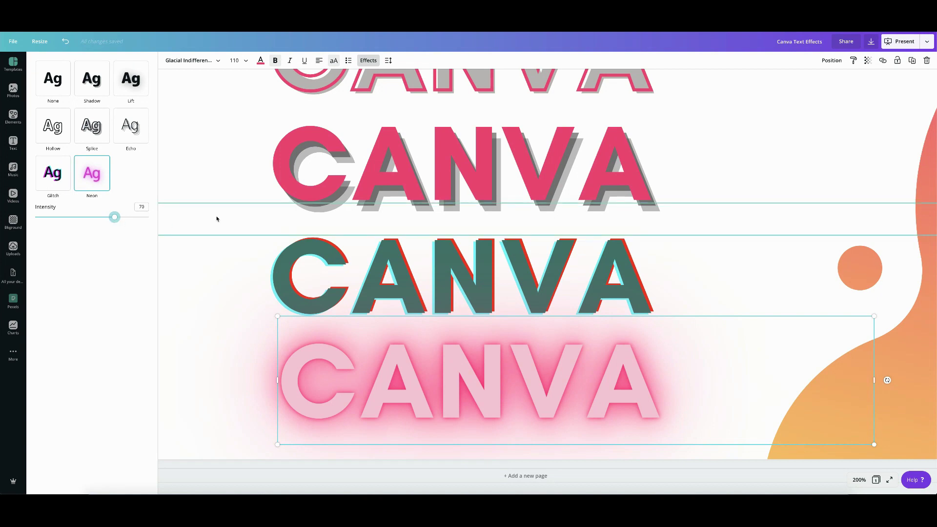
View the design at 125% zoom and review the effect settings of the Splice, Hollow and Shadow lines
scroll(216, 218, "up", 5)
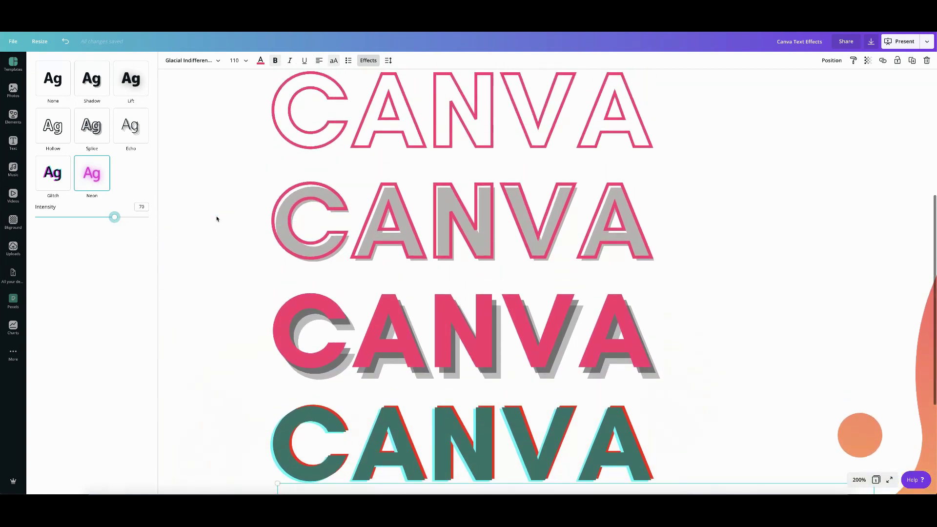
scroll(217, 218, "down", 2)
left_click(858, 479)
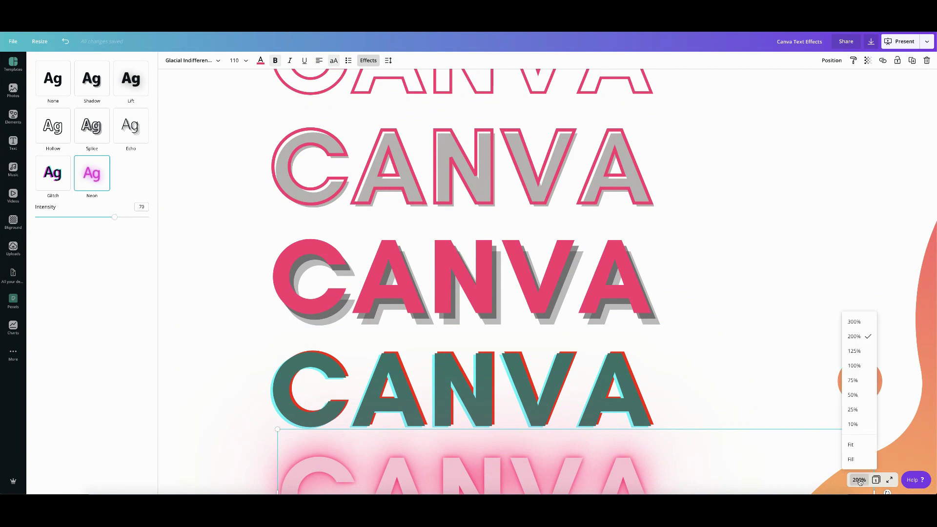
left_click(854, 351)
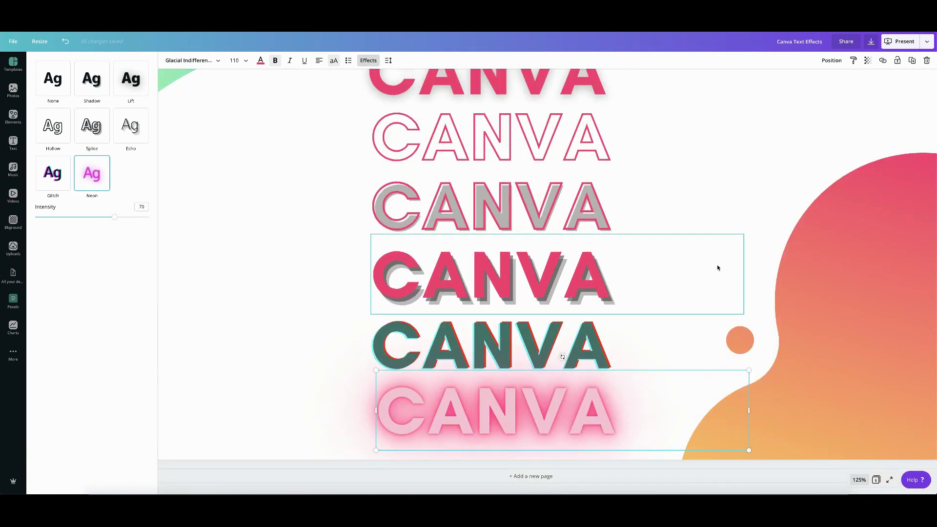
scroll(717, 267, "up", 3)
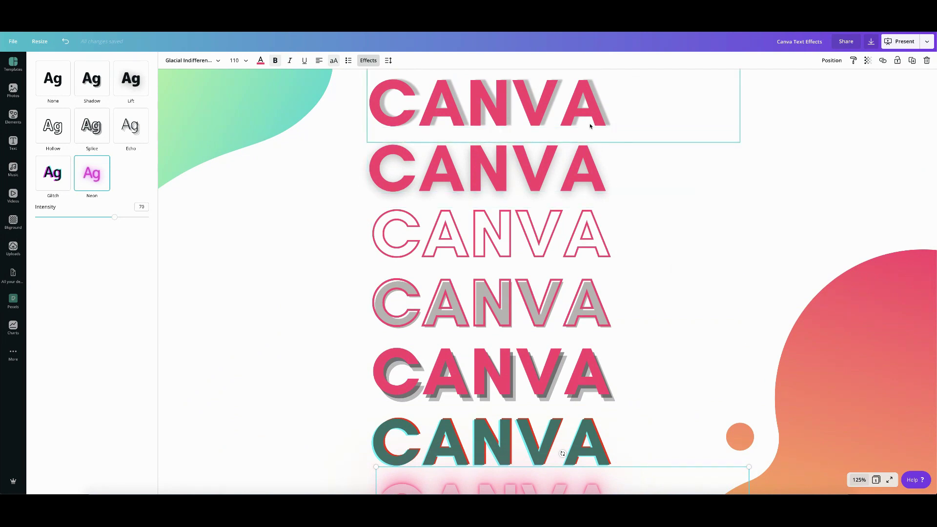
left_click(605, 314)
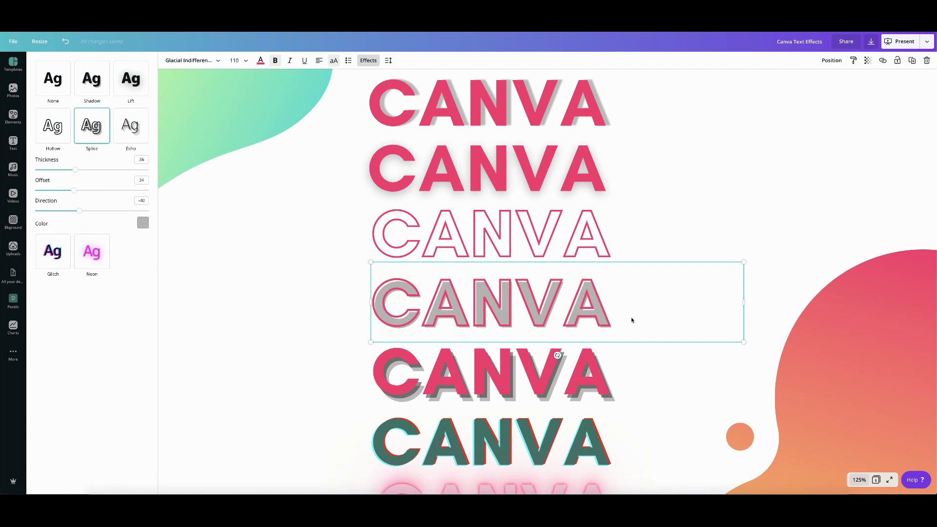
left_click(634, 225)
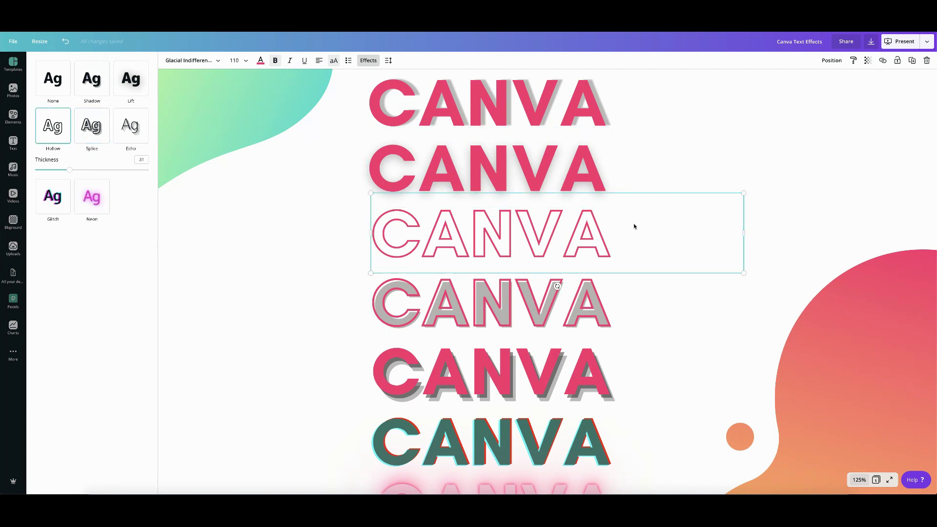
left_click(602, 107)
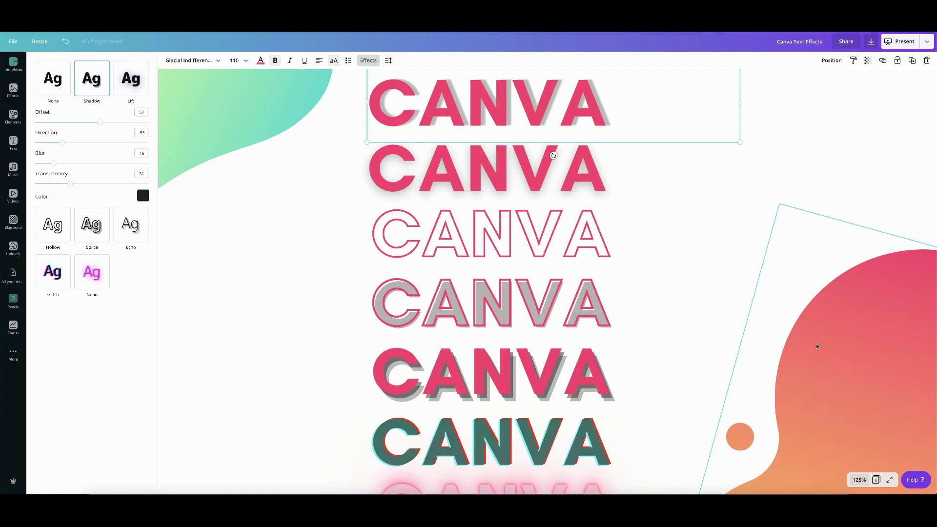